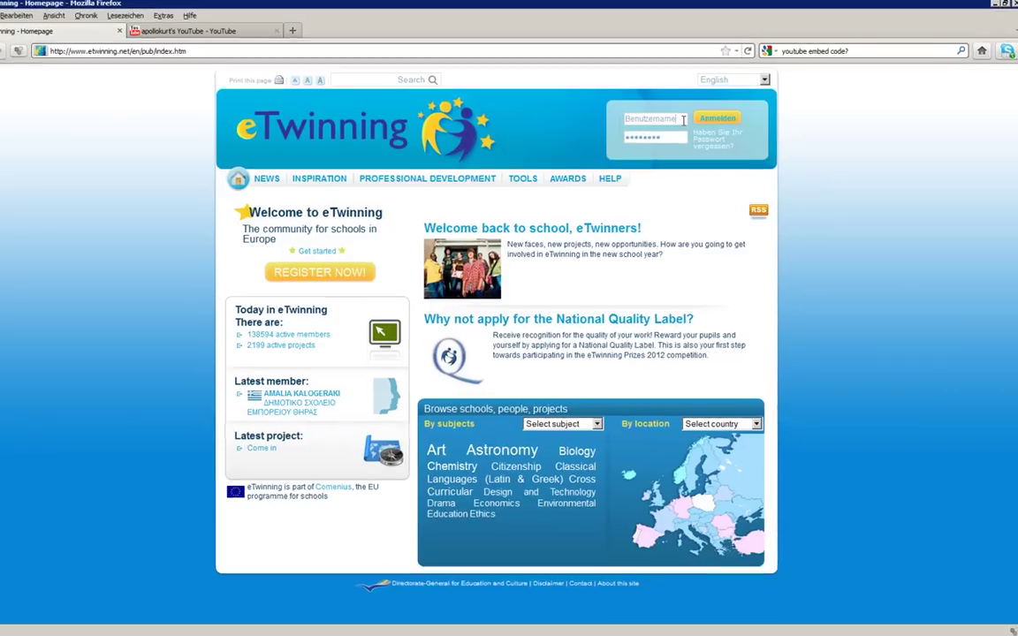
- Sign in to the eTwinning portal with the account's username and open the eTwinning Desktop
click(681, 120)
text(sch)
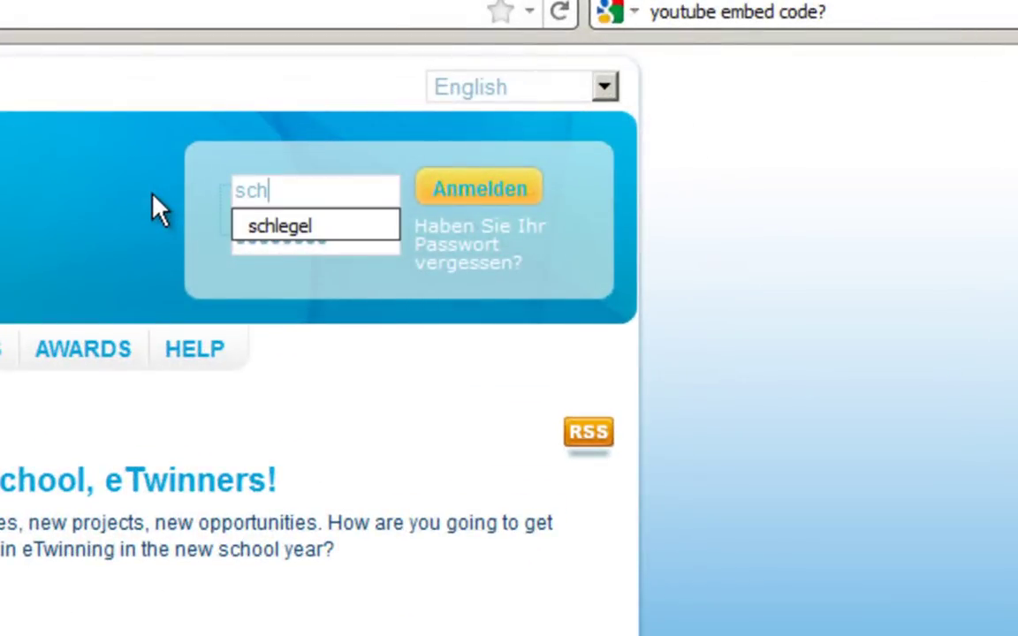
text(legel)
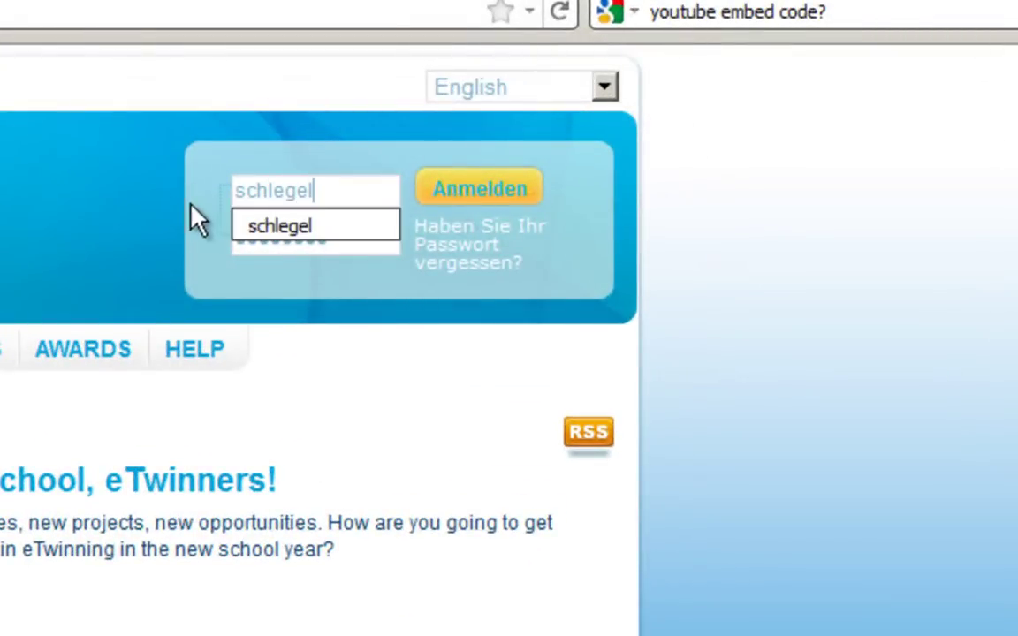
key(Tab)
click(469, 197)
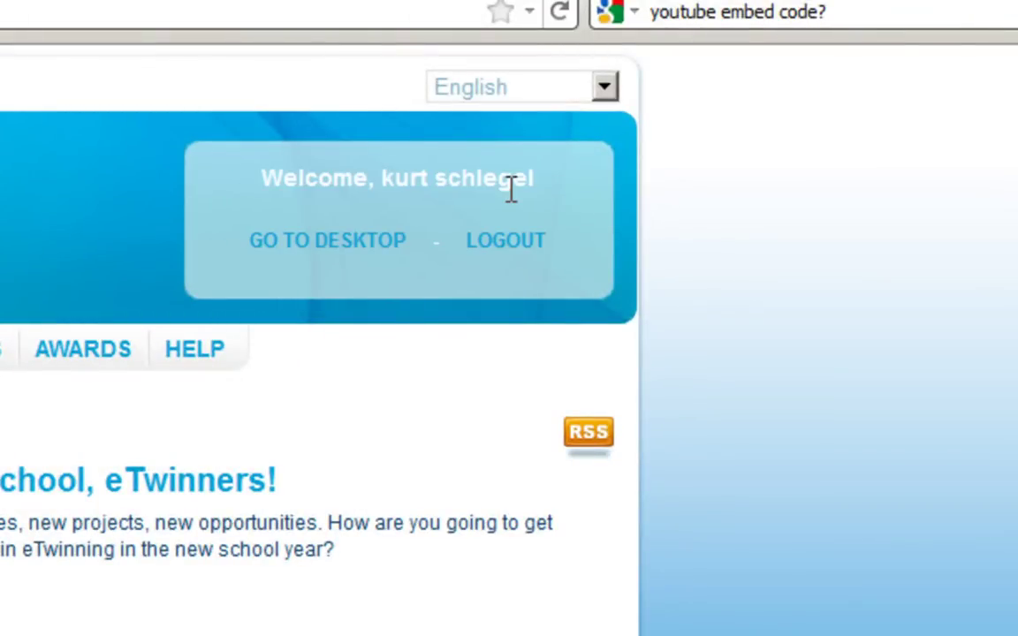
click(362, 244)
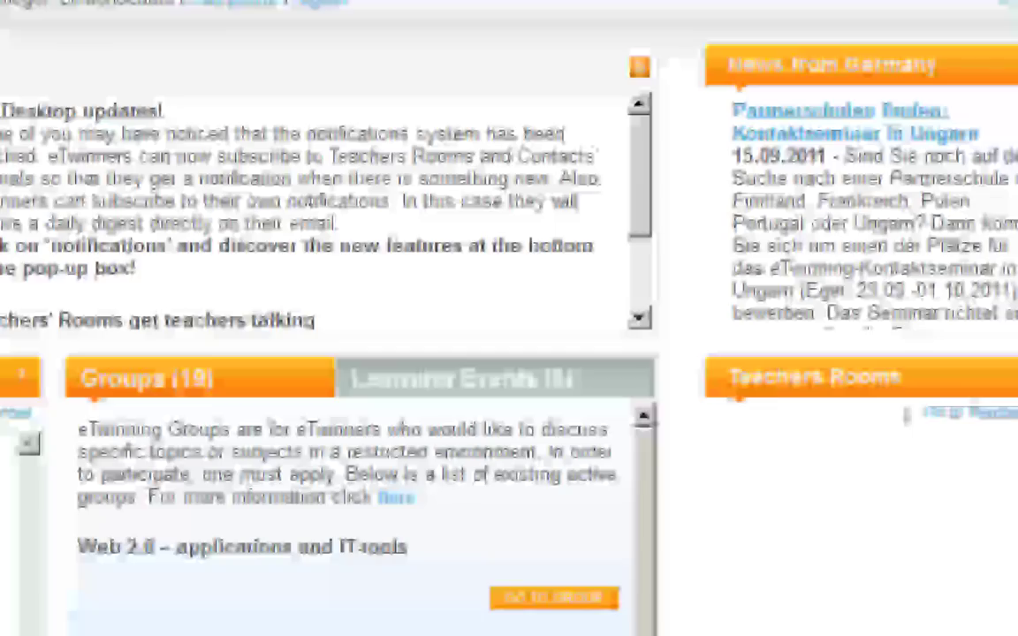
- Go to the Projects list to reach the PDW Falköping TwinSpace
click(354, 128)
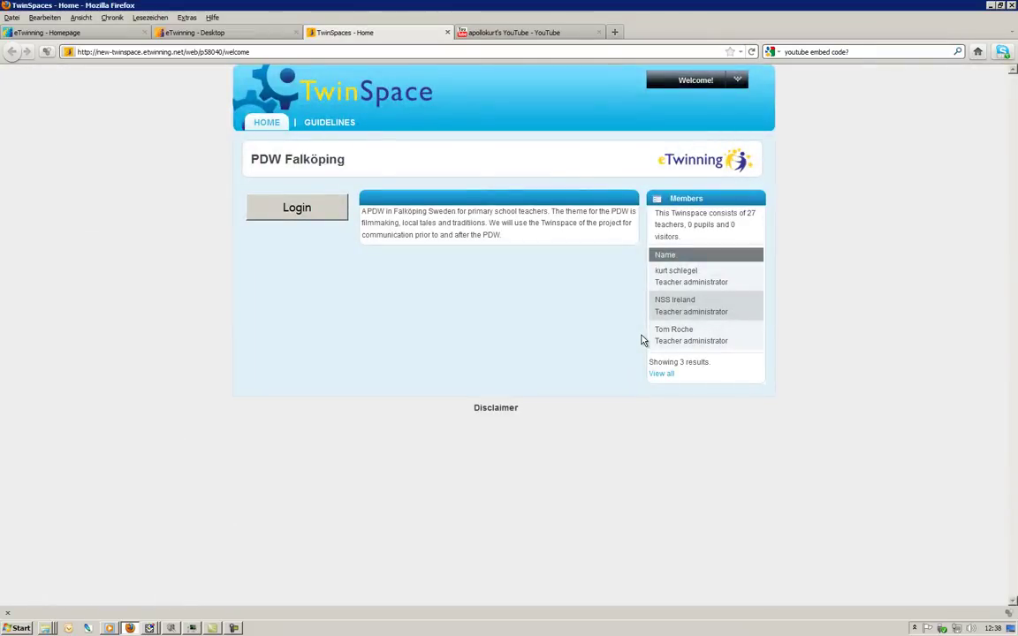
- Log in to the TwinSpace and add a 'Video upload' page under Project Activities
click(309, 213)
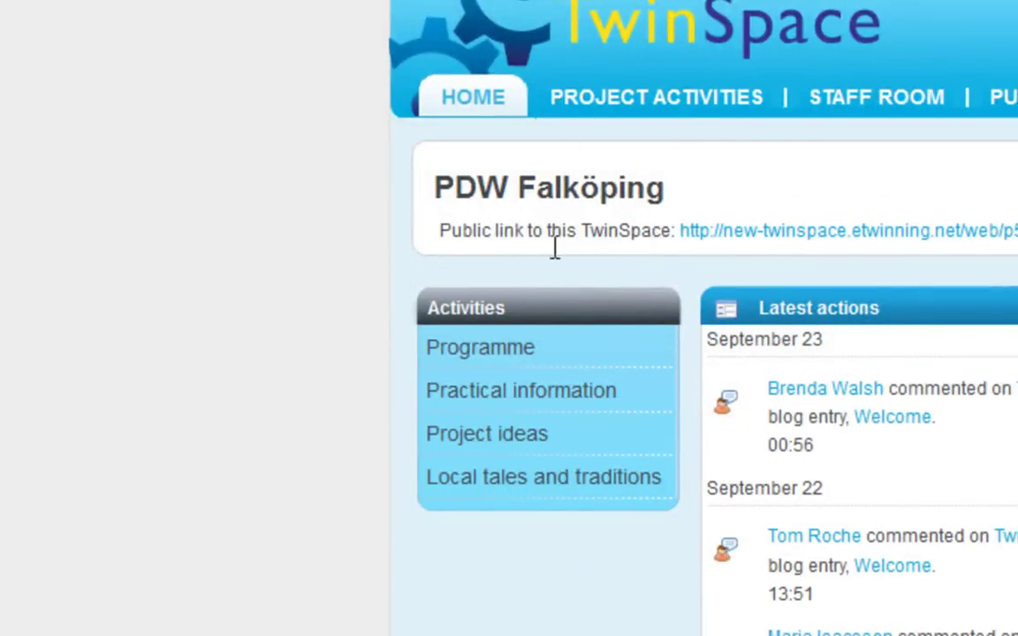
click(629, 105)
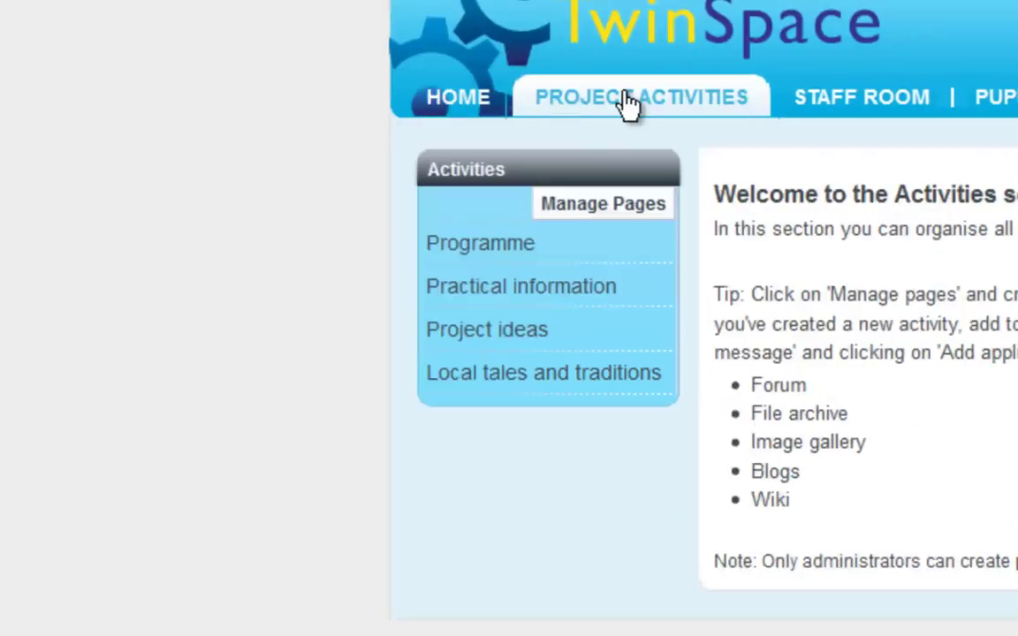
click(594, 220)
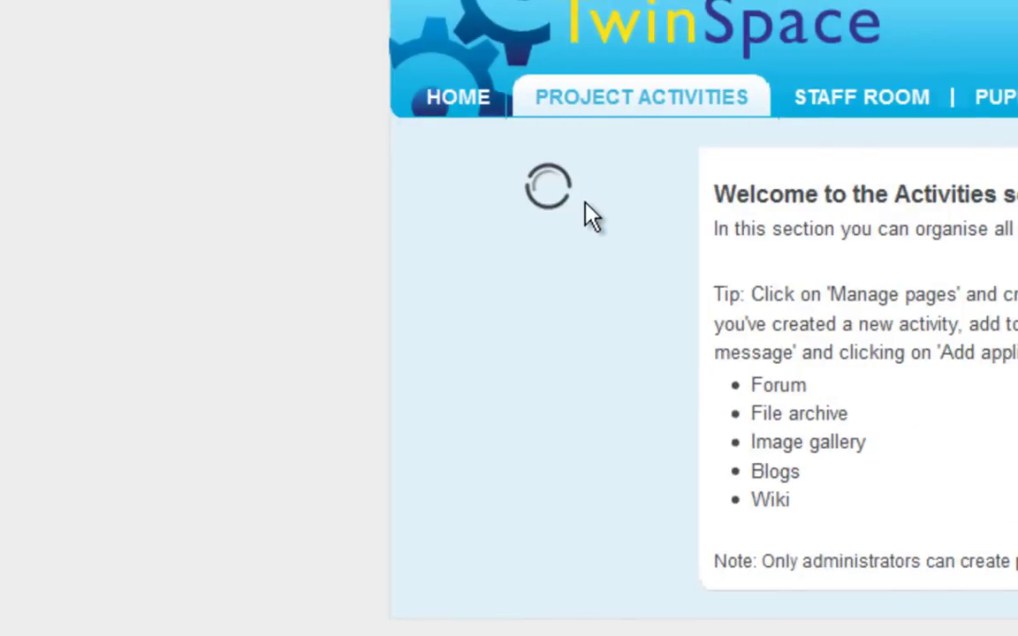
click(498, 268)
text(V)
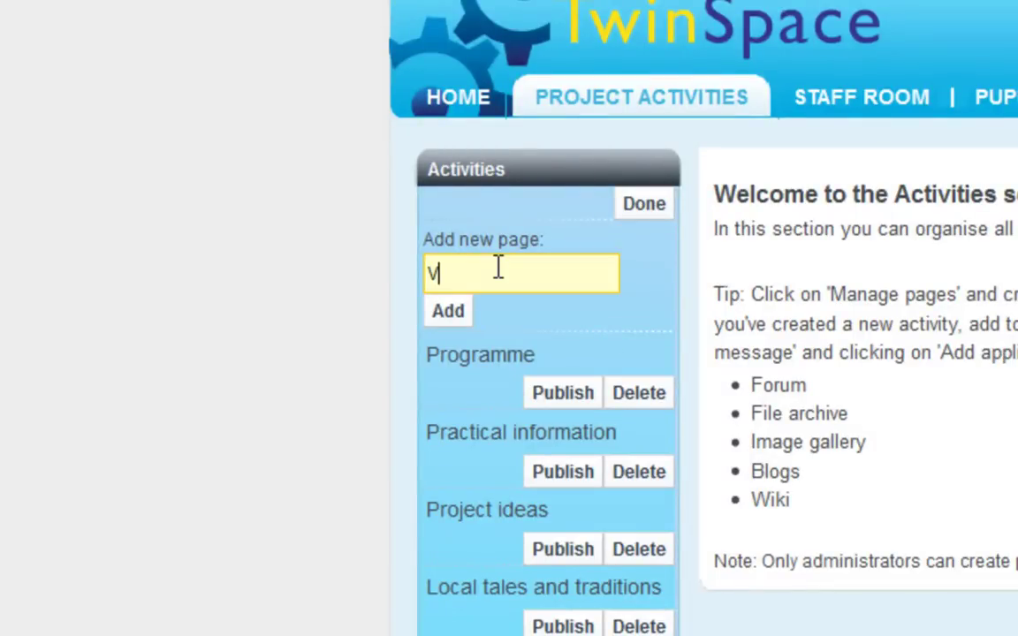
text(ideo up)
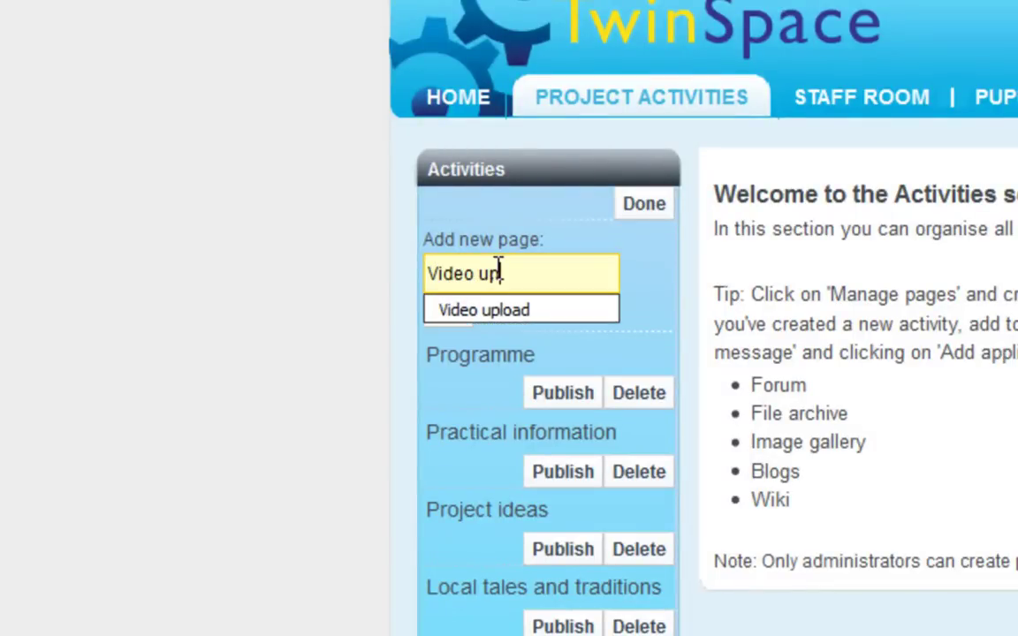
text(loa)
text(d)
click(456, 316)
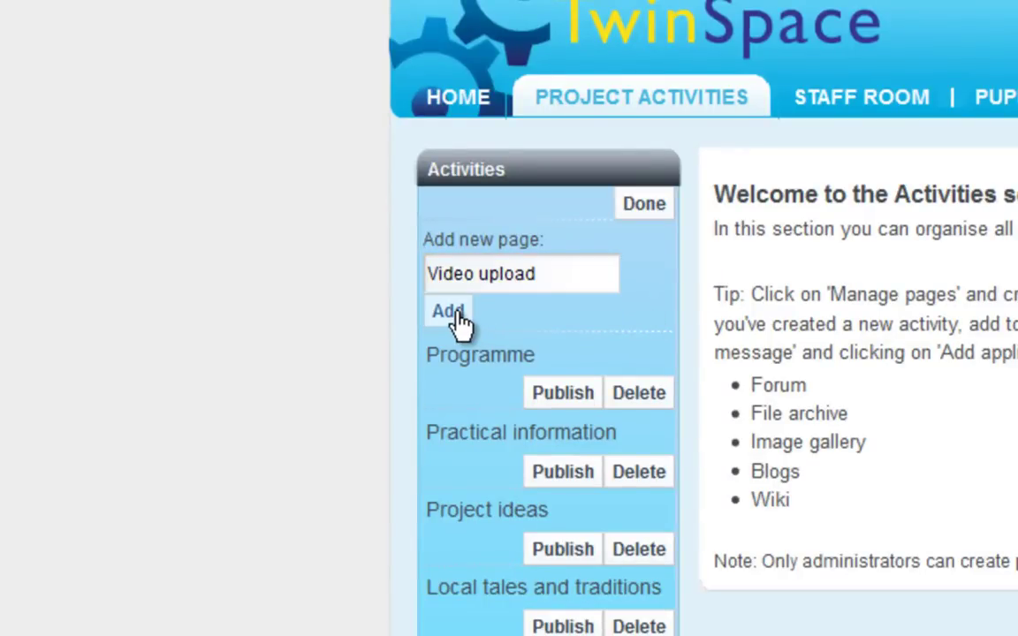
click(459, 316)
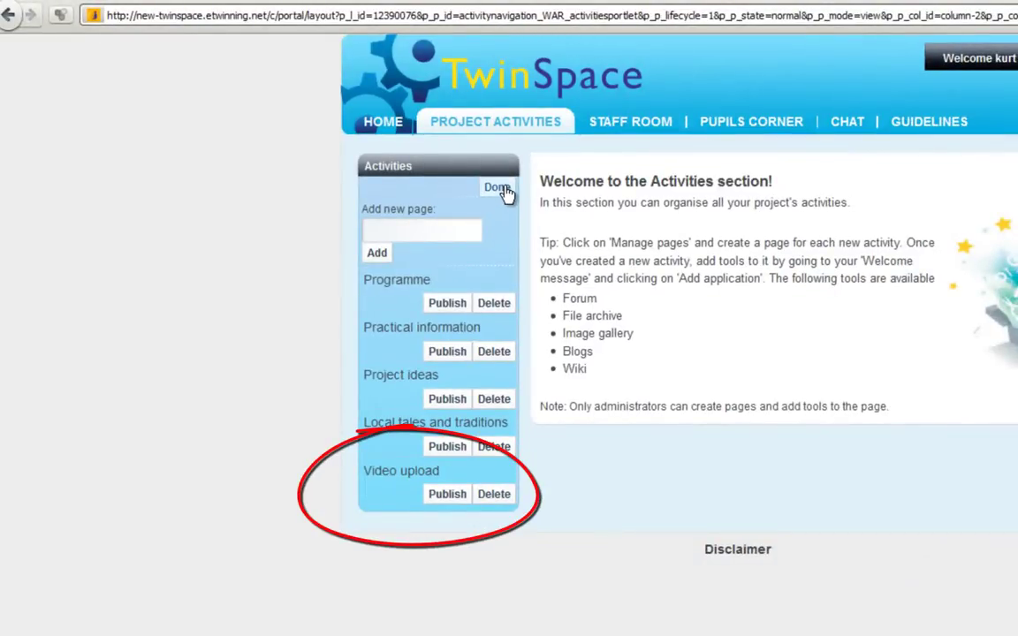
- Open the Video upload page and drag a Web content display portlet onto it
click(507, 190)
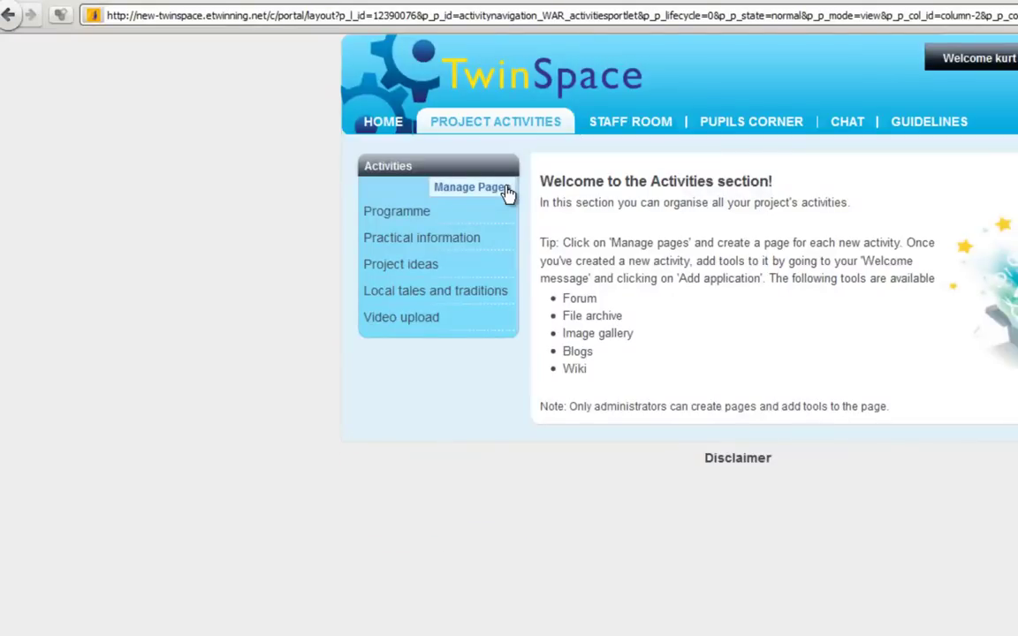
click(415, 320)
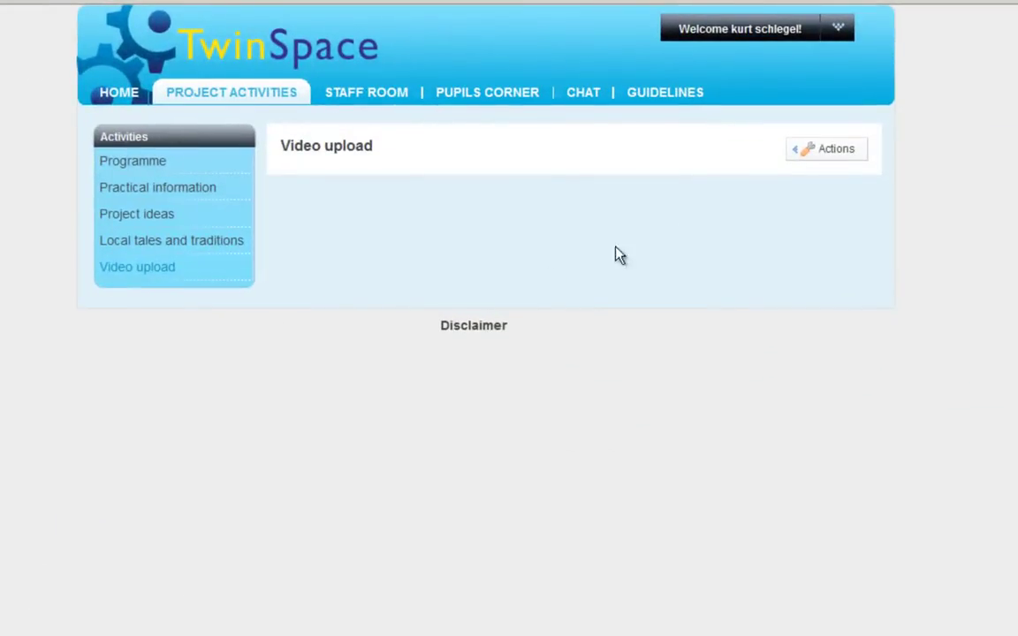
click(813, 153)
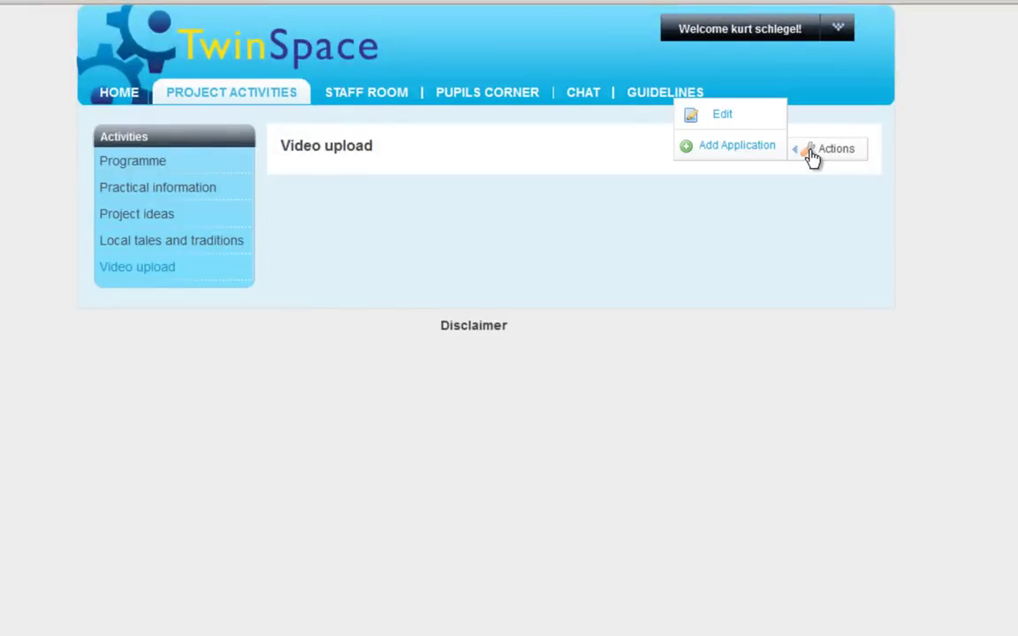
click(738, 146)
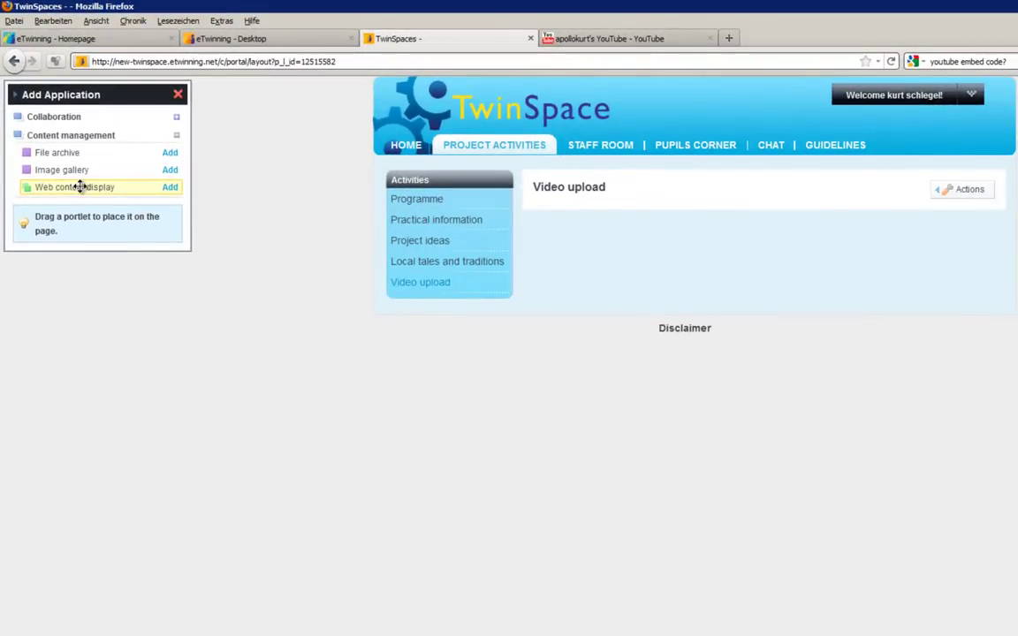
drag(74, 183, 640, 254)
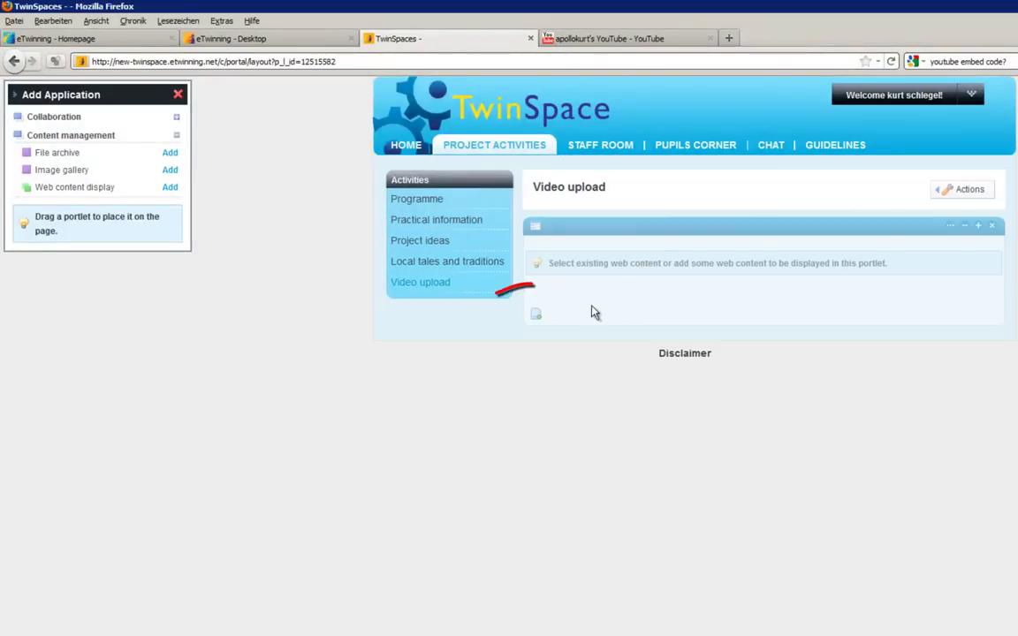
- Start new web content named 'upload' and switch its editor to HTML source view
click(538, 316)
text(ideo)
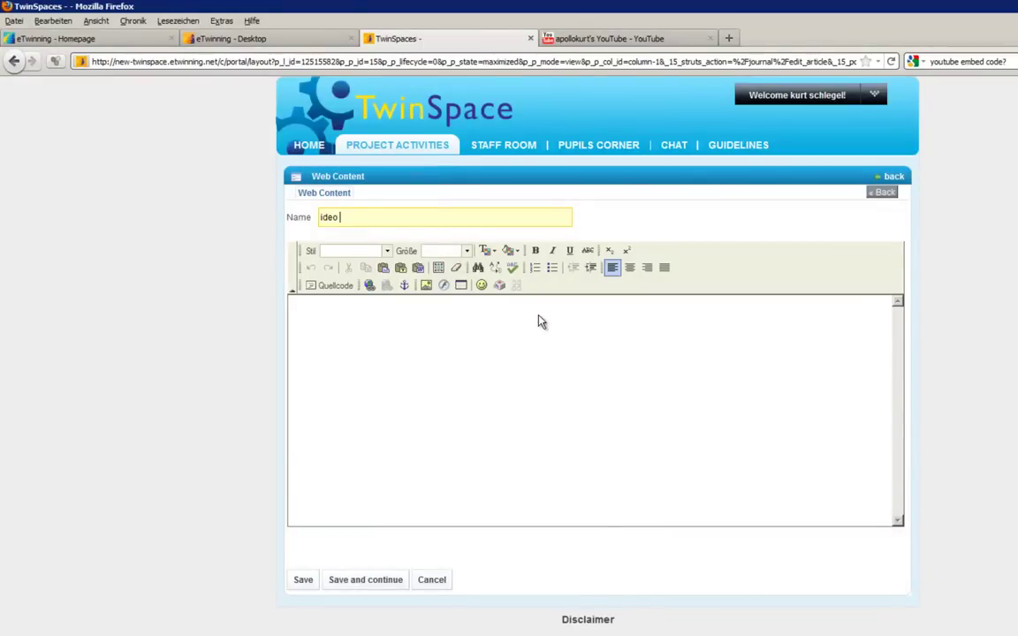
text(upload)
click(335, 291)
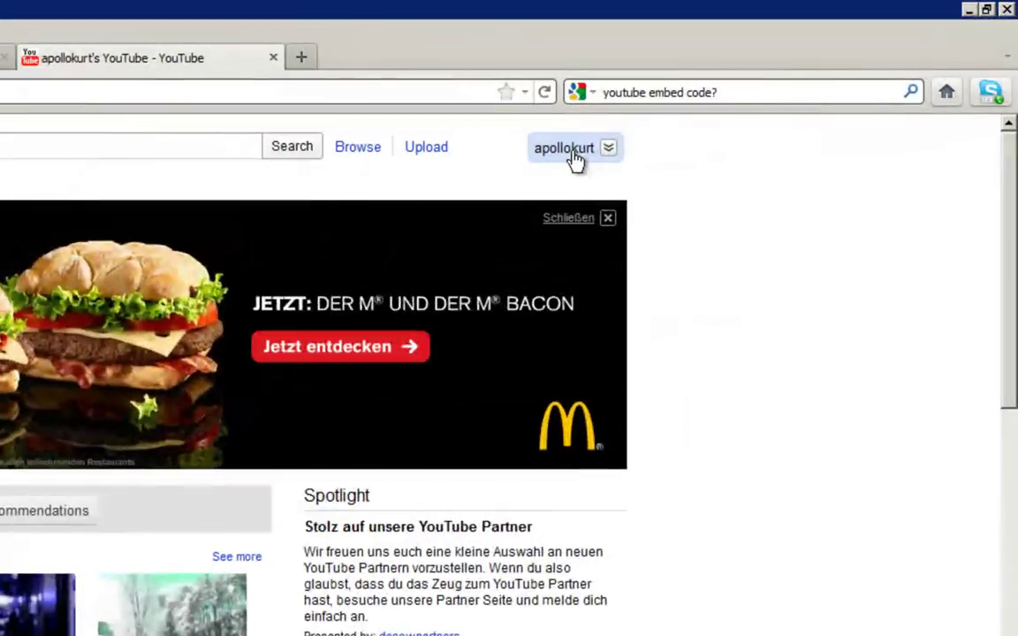
- Open the Hello.wmv video from the account's uploaded videos on YouTube
click(762, 85)
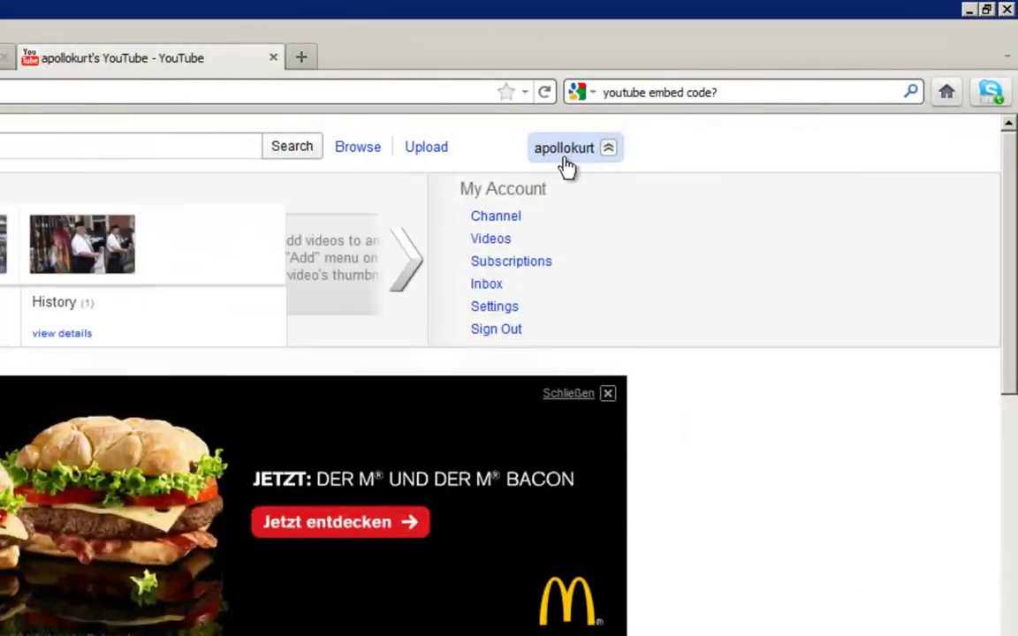
click(502, 240)
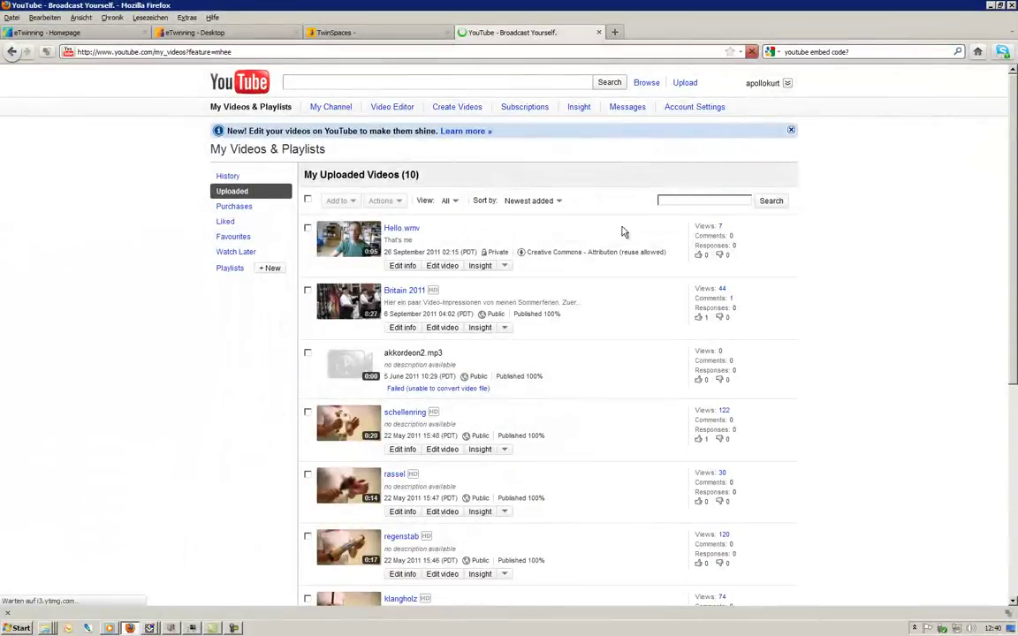
click(336, 238)
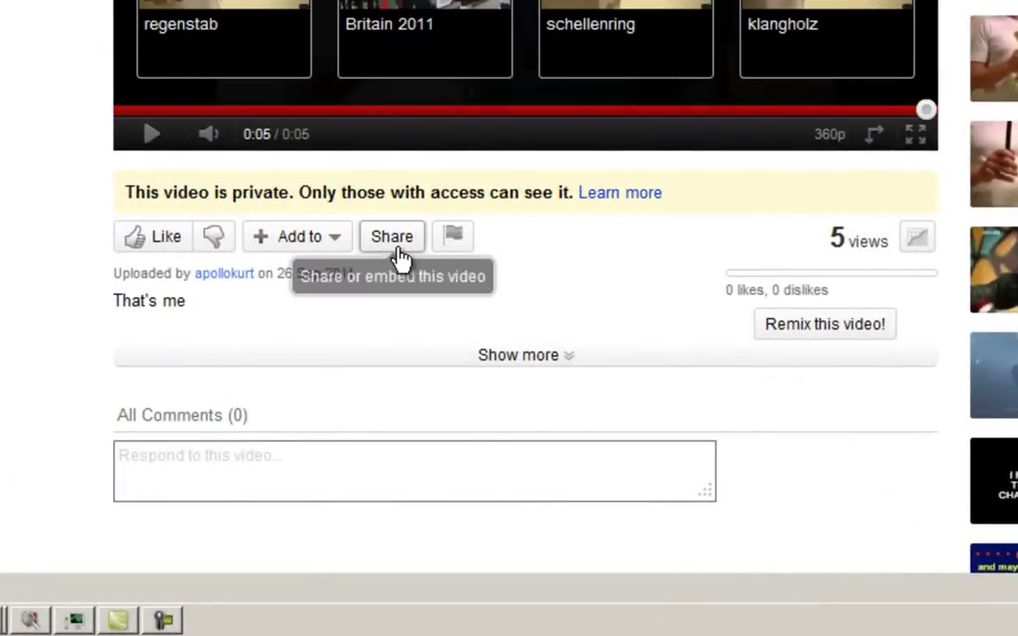
- Bring up the Share > Embed iframe code for Hello.wmv
click(399, 250)
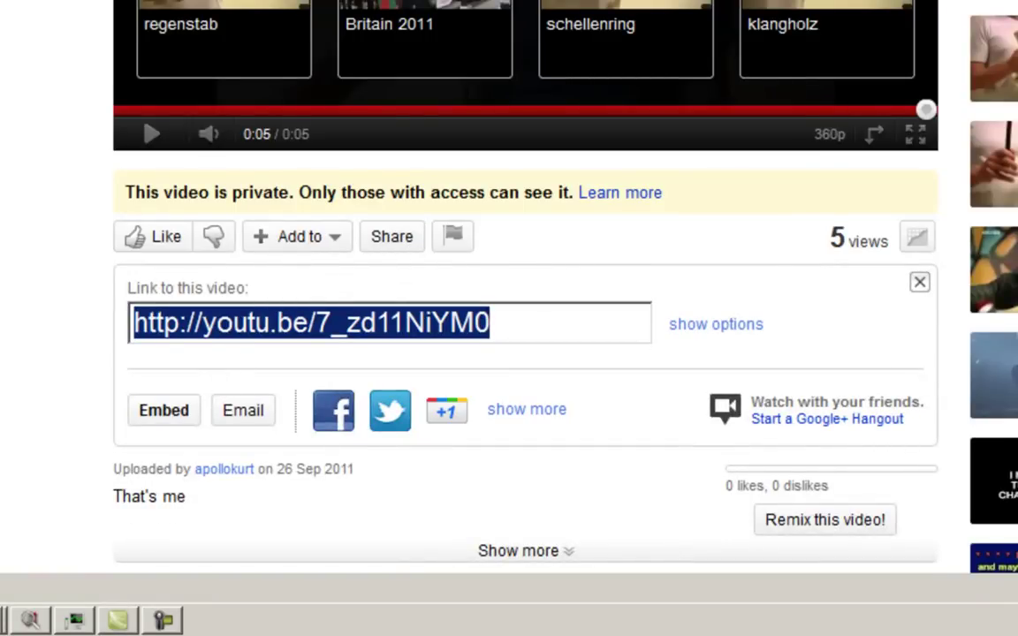
click(164, 419)
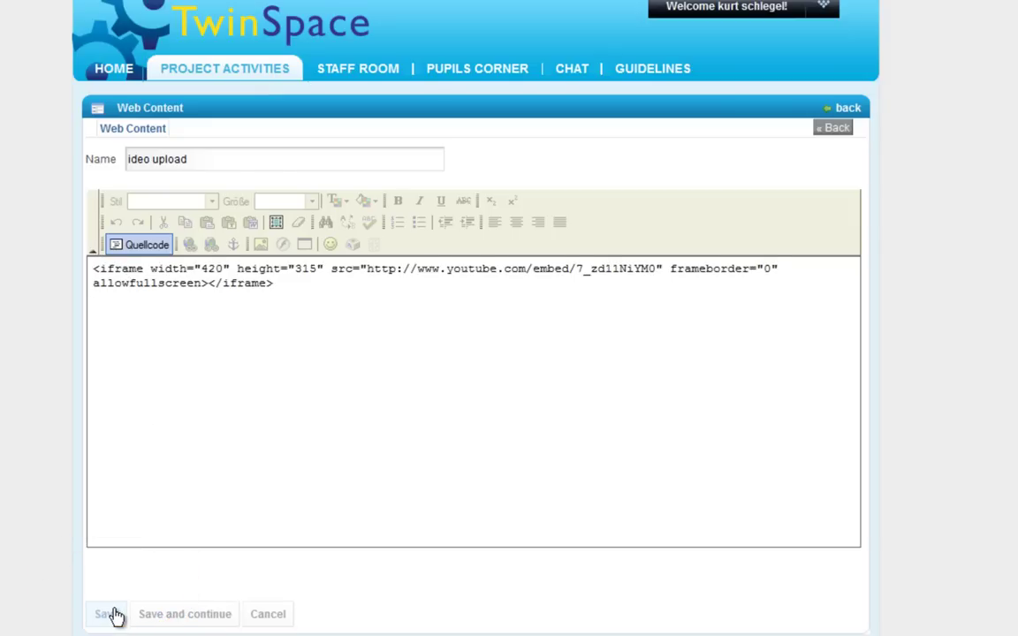
- Save the web content and play the embedded Hello.wmv video on the page
click(113, 618)
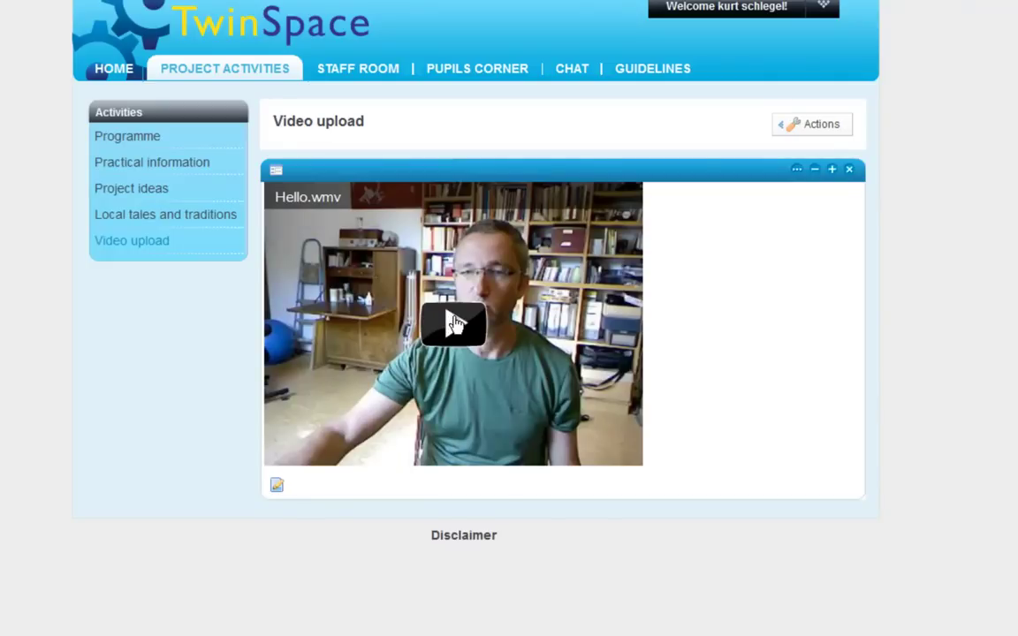
click(455, 324)
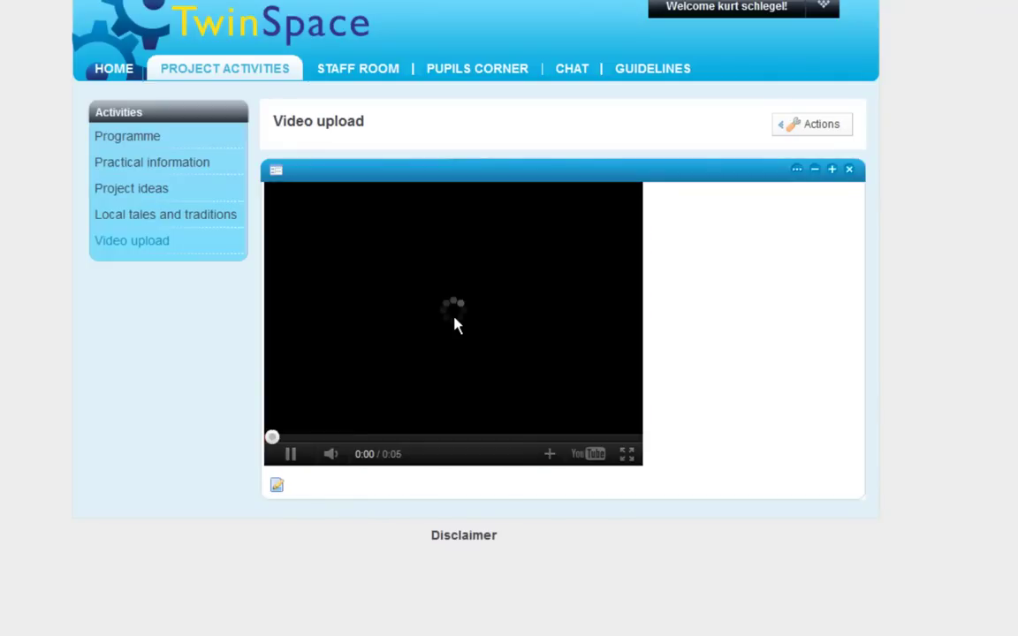